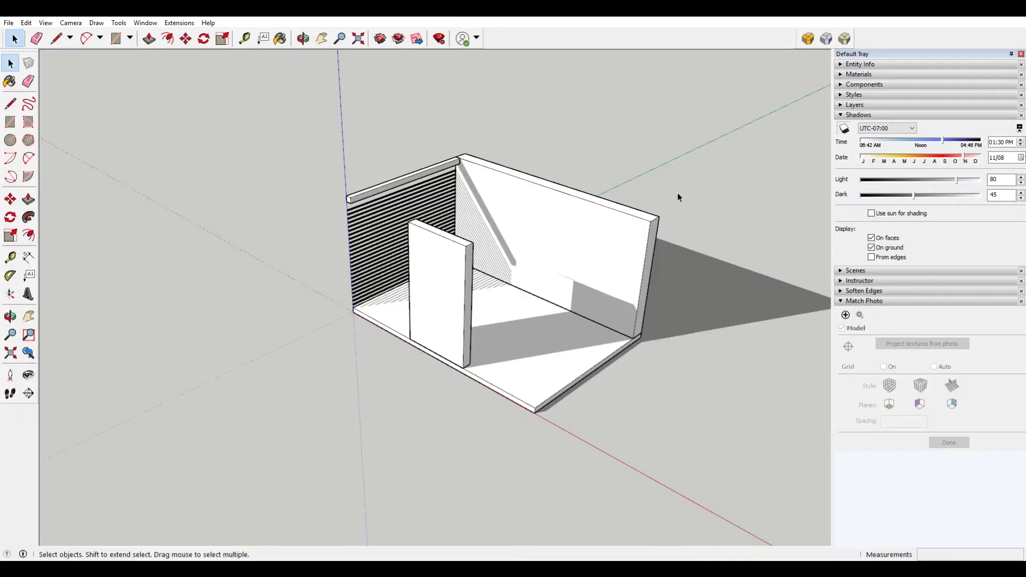
Window-select the whole room diorama and combine walls, partition and floor into one group
middle_click_drag(677, 192, 670, 227)
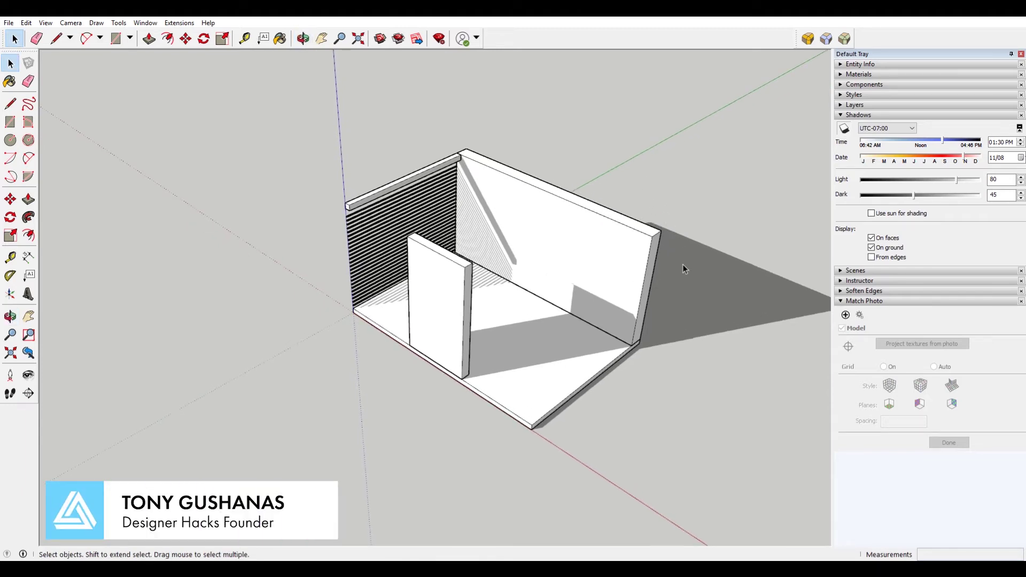
scroll(484, 171, "down", 1)
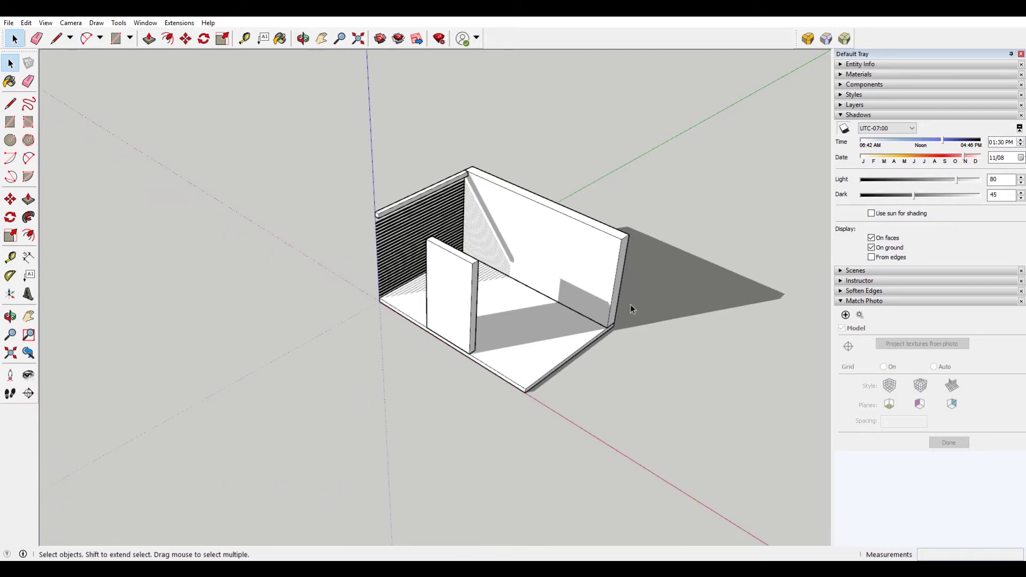
key("r")
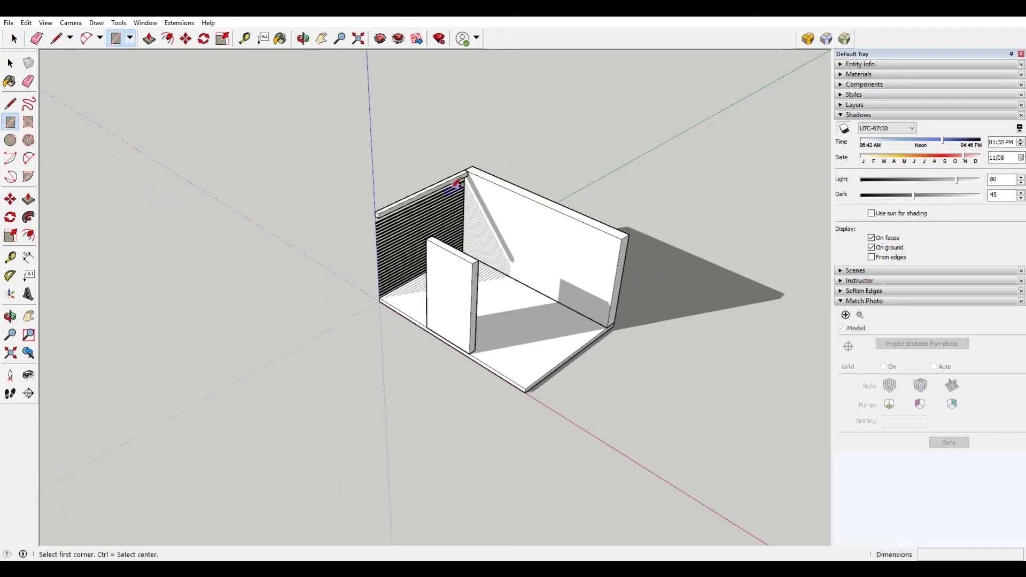
key("space")
left_click_drag(323, 112, 674, 425)
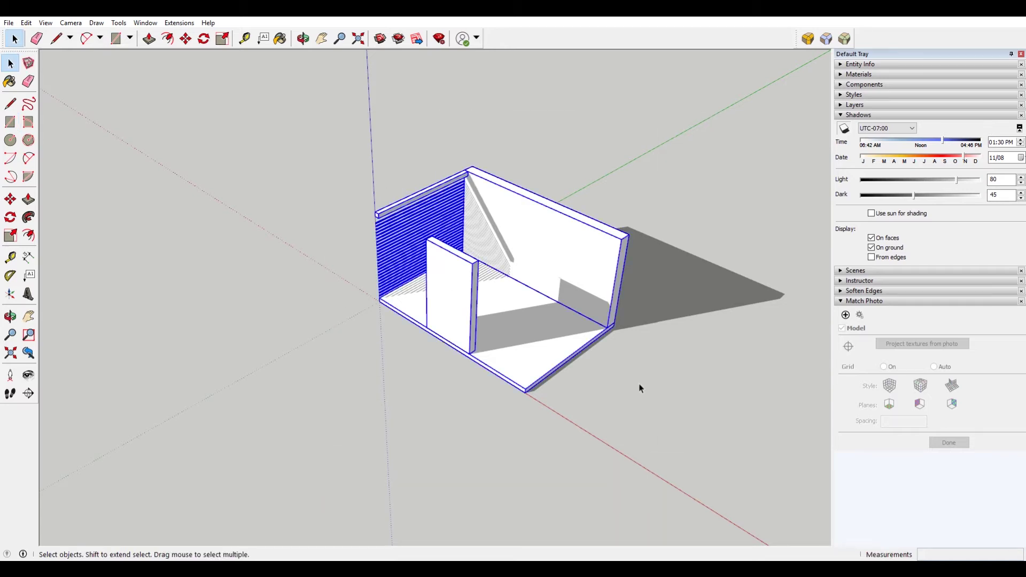
right_click(593, 263)
left_click(668, 369)
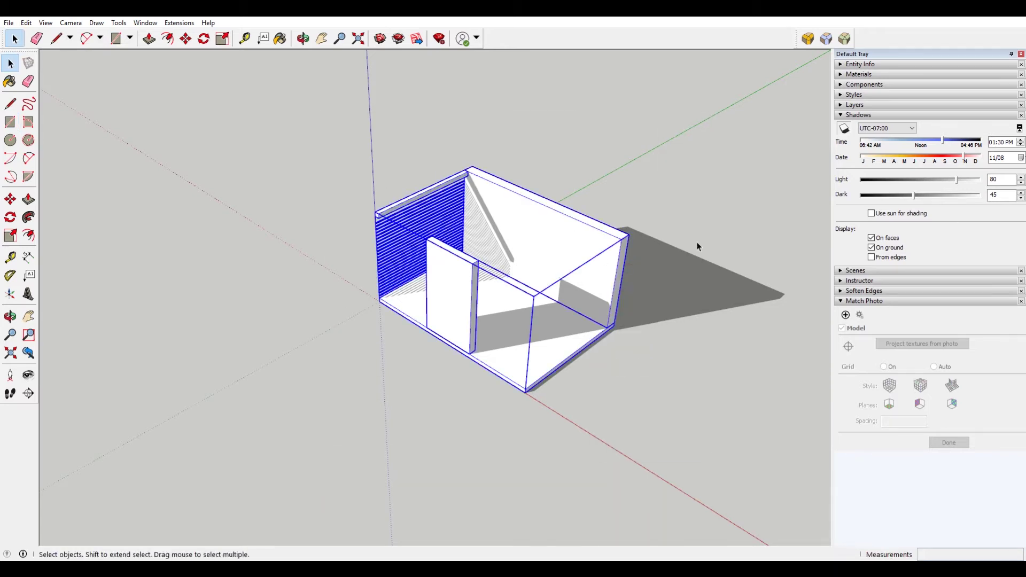
left_click(643, 259)
scroll(626, 244, "up", 1)
Draw a roof rectangle from corner to corner across the wall tops
key("r")
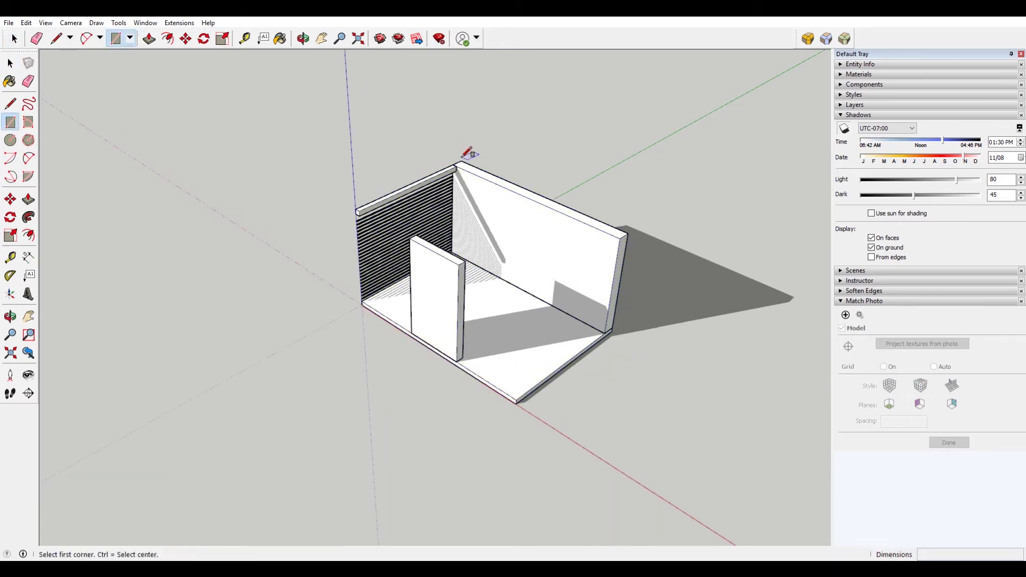
left_click(356, 211)
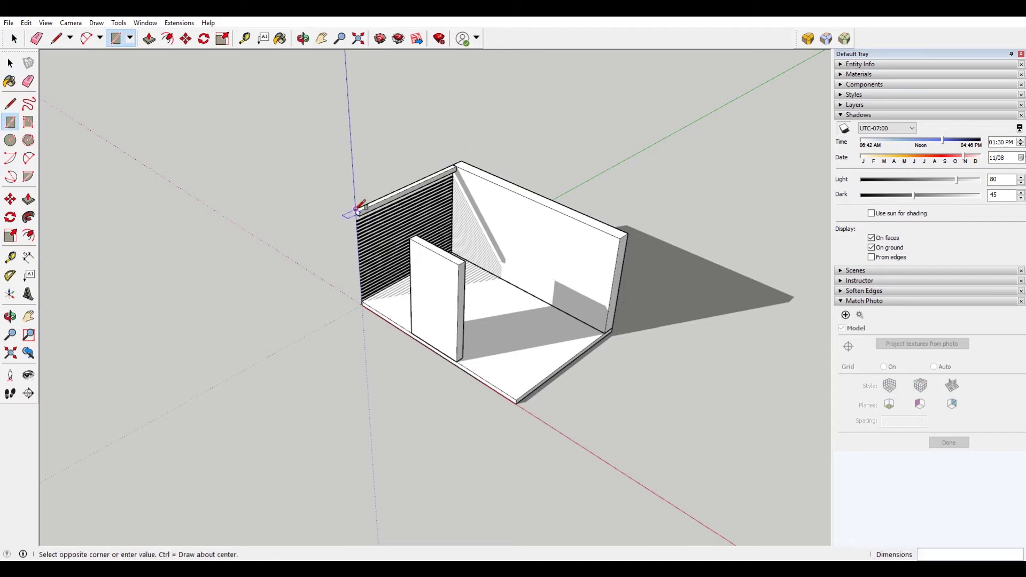
left_click(627, 234)
key("space")
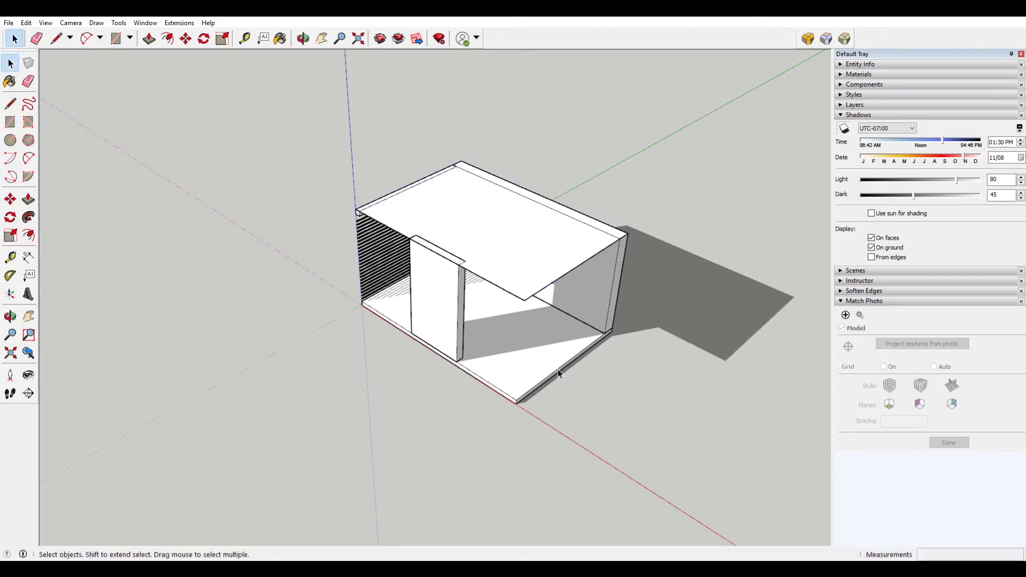
Select the roof's front edge and move it outward past the room front
middle_click_drag(558, 374, 452, 238)
scroll(374, 230, "up", 3)
left_click(346, 225)
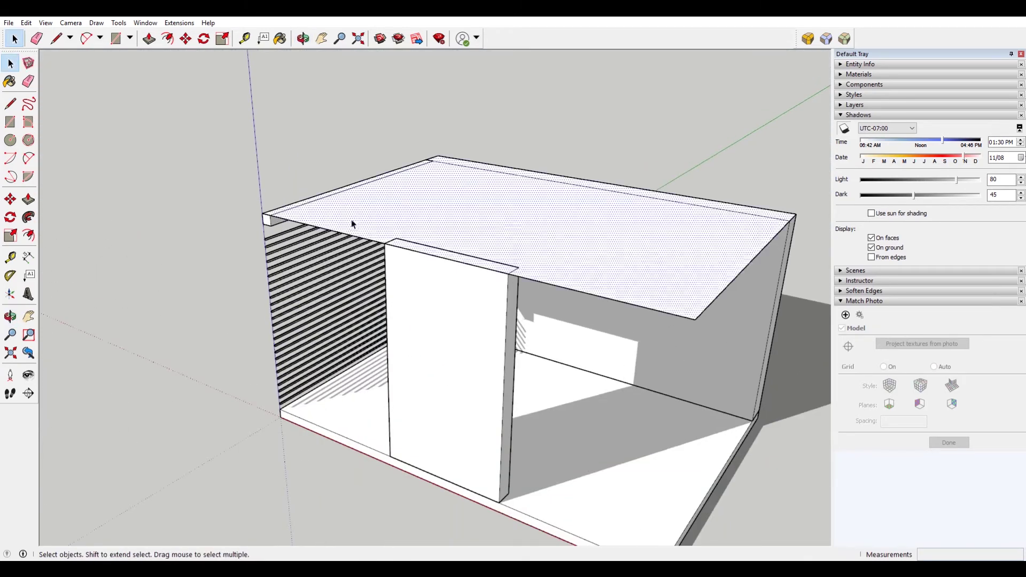
scroll(449, 246, "down", 2)
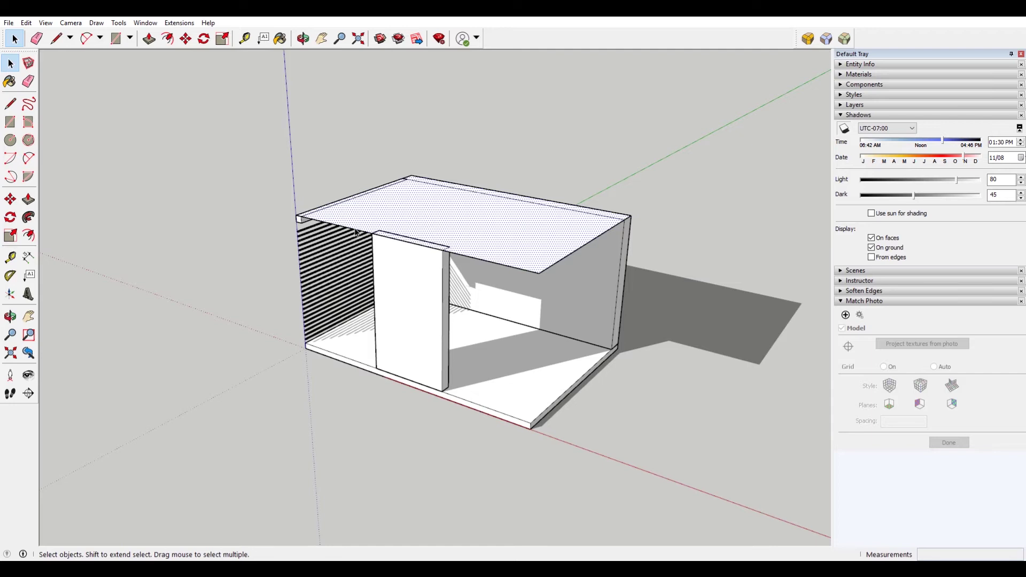
left_click(356, 231)
key("m")
left_click(355, 231)
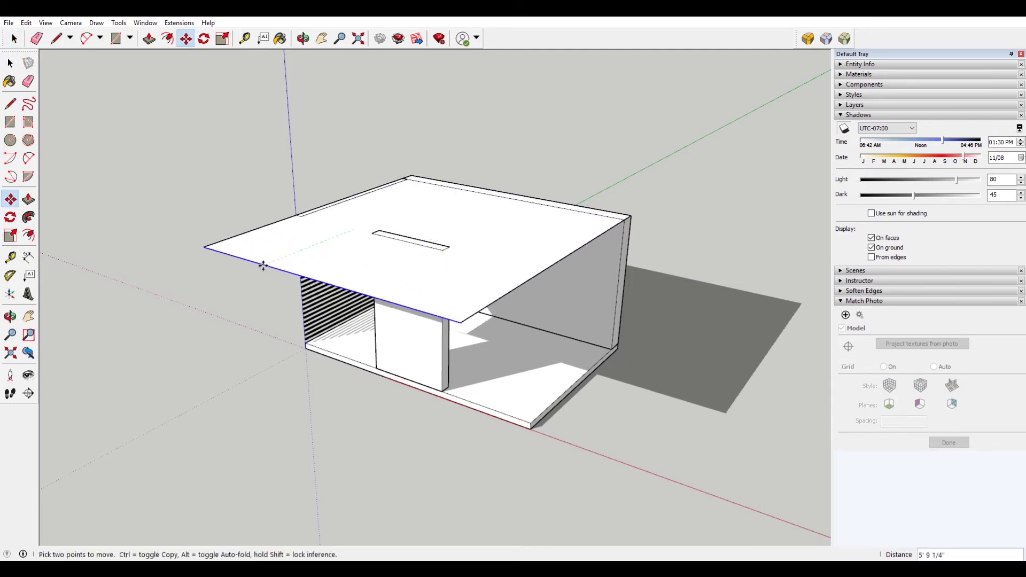
left_click(238, 278)
scroll(241, 278, "down", 2)
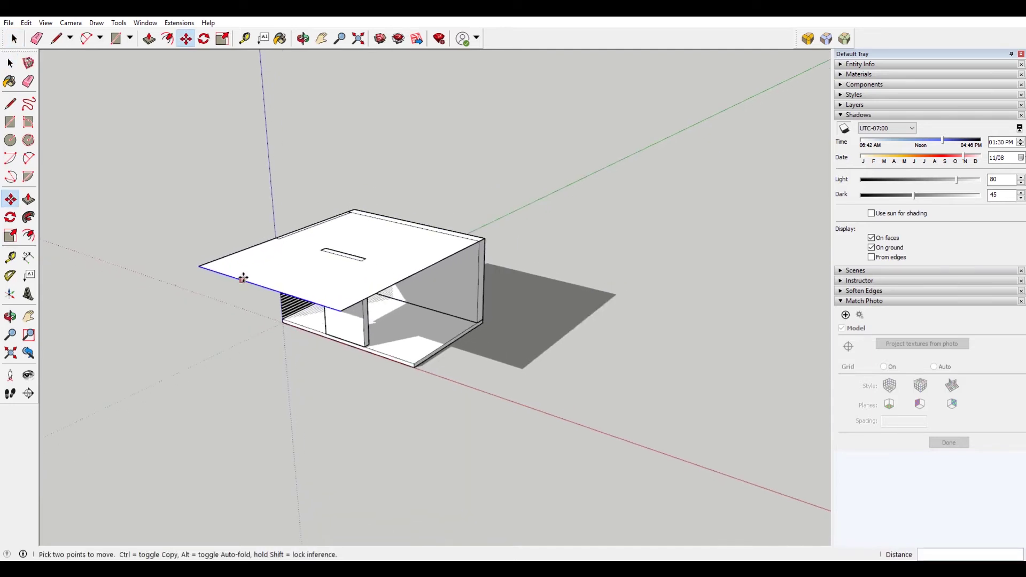
Slide the roof's front edge further out for a longer overhang and select the roof
left_click(243, 278)
left_click(202, 304)
scroll(293, 278, "up", 2)
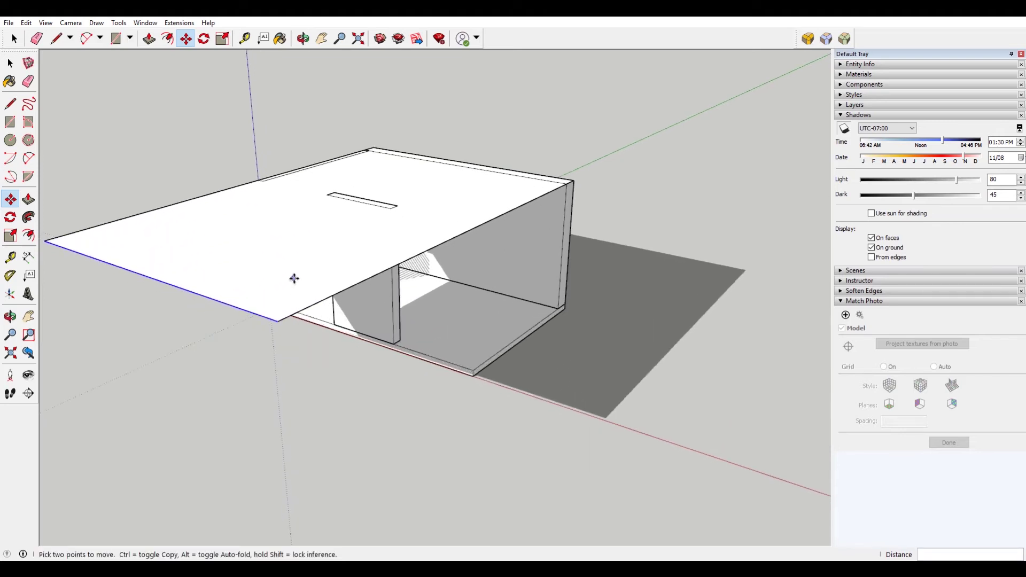
middle_click_drag(294, 278, 431, 359)
scroll(377, 297, "down", 3)
scroll(382, 291, "up", 2)
left_click(384, 291)
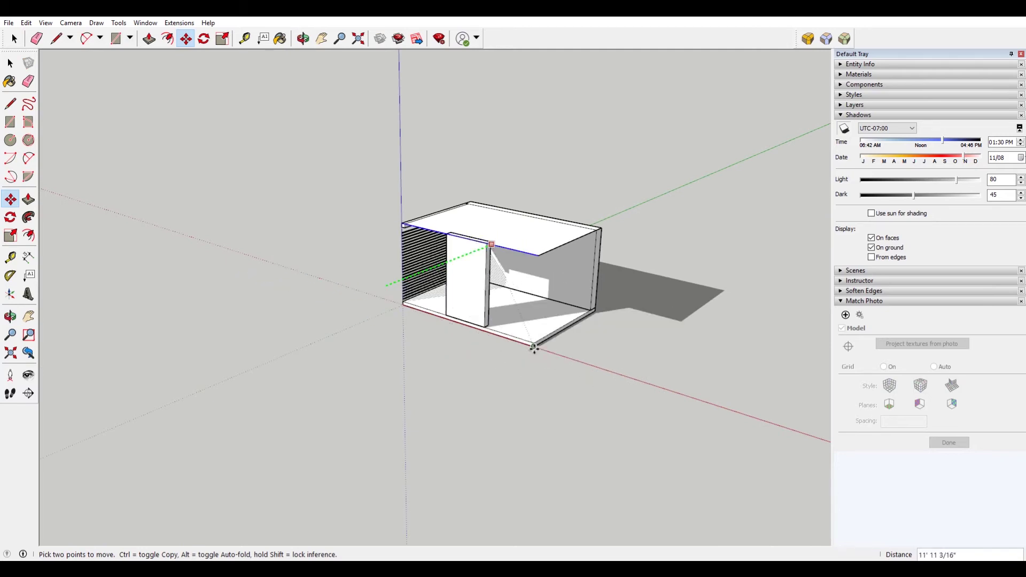
key("space")
left_click(524, 252)
right_click(525, 250)
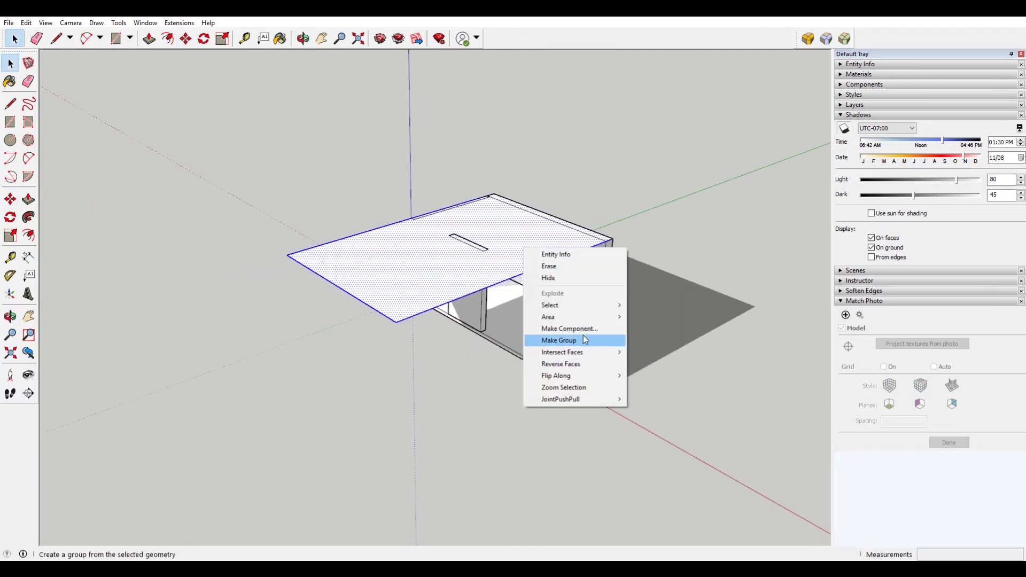
Make the overhanging roof its own group, undoing an accidental hide
left_click(584, 340)
right_click(536, 236)
left_click(583, 268)
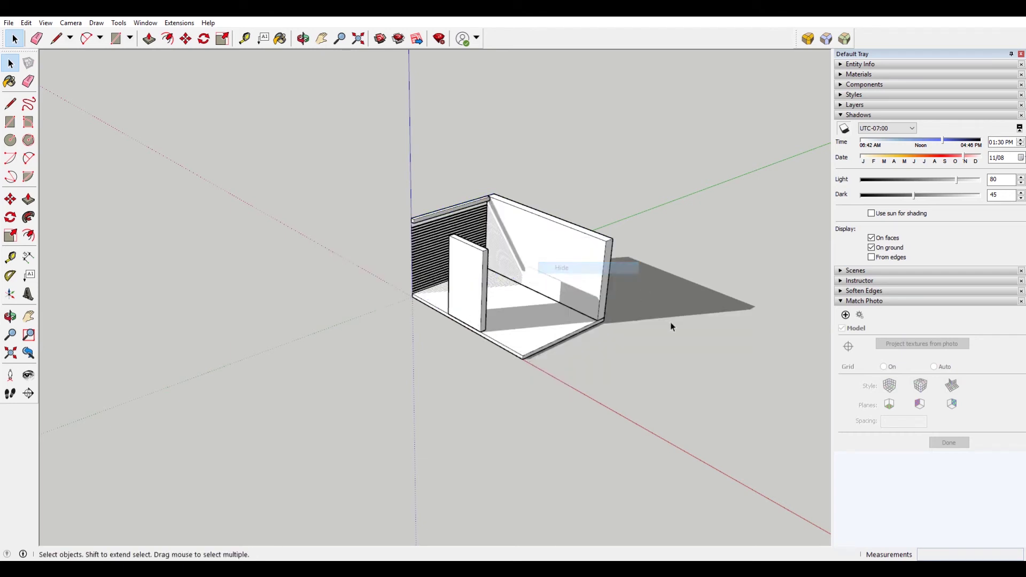
key("ctrl+z")
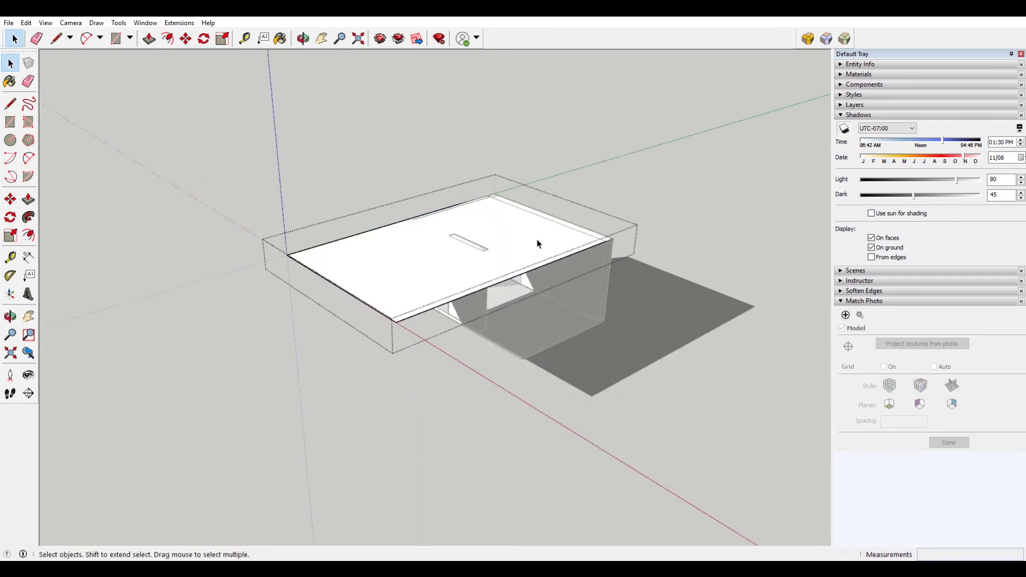
Paint the roof top with the white Asphalt material
key("b")
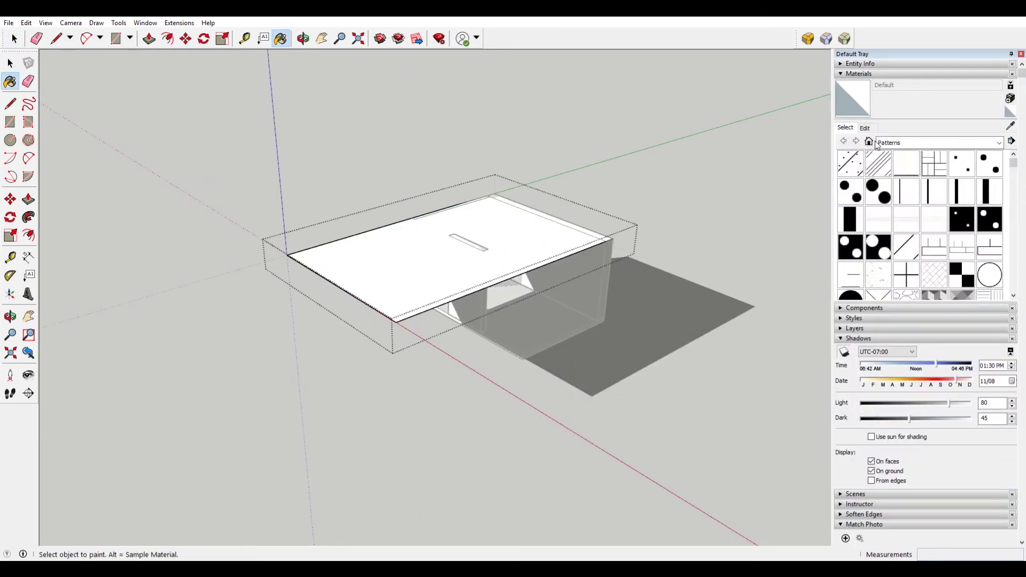
left_click(906, 164)
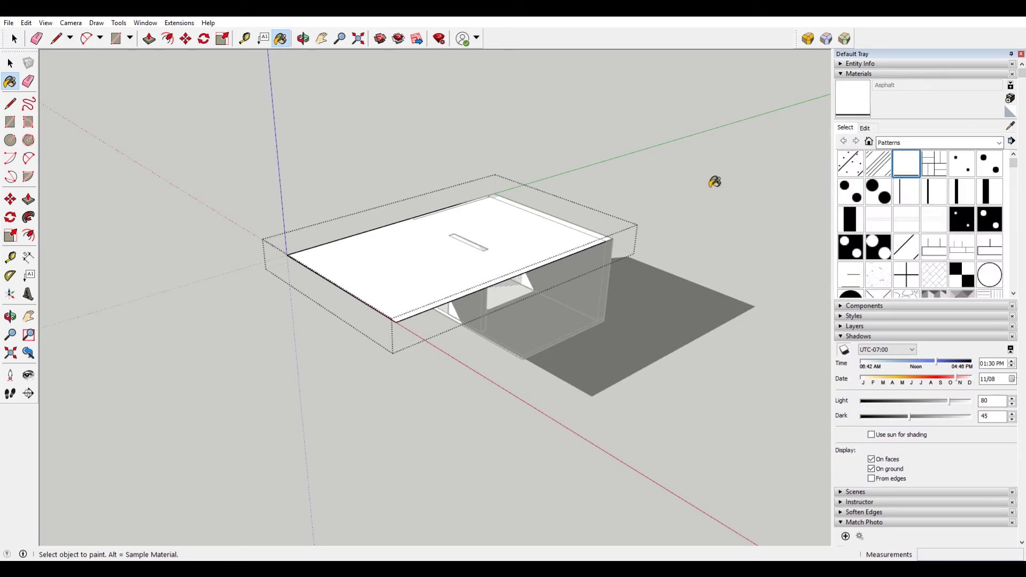
left_click(534, 239)
scroll(440, 252, "up", 3)
middle_click_drag(439, 252, 714, 214)
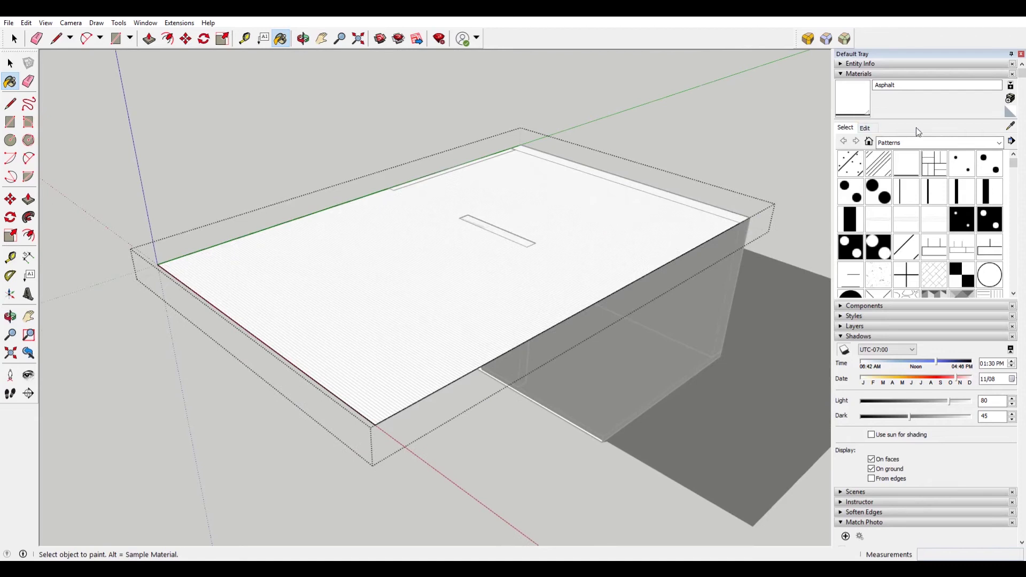
Repaint the roof top with Color A03 from the Colors collection
left_click(918, 143)
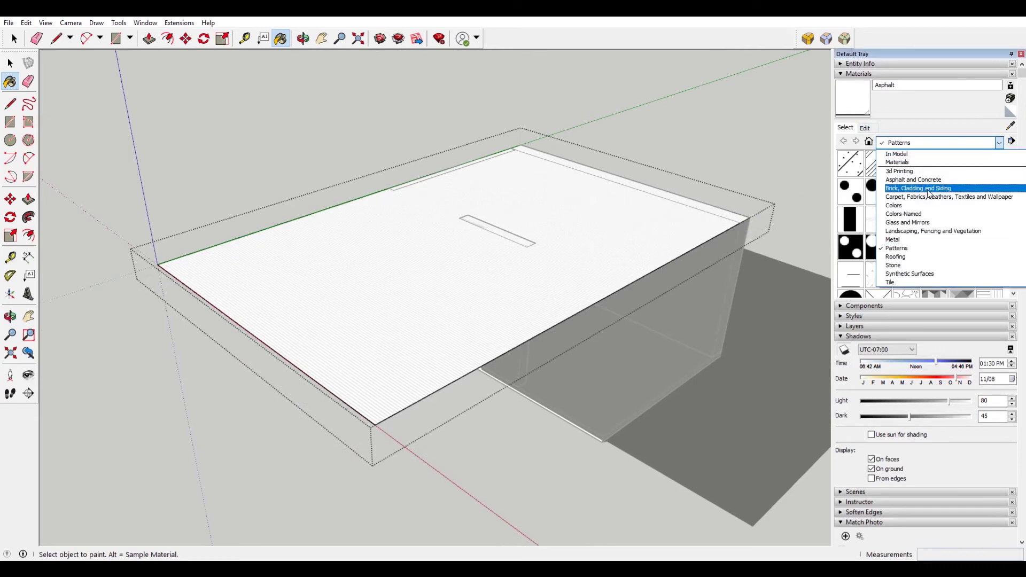
left_click(926, 206)
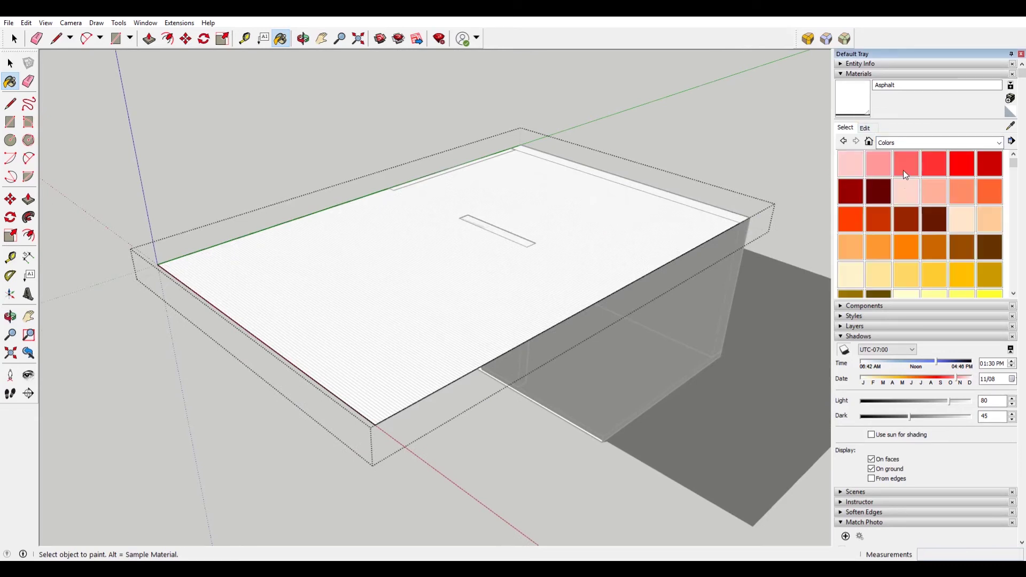
left_click(905, 166)
left_click(579, 238)
scroll(599, 224, "down", 5)
key("space")
left_click(745, 213)
scroll(745, 213, "up", 4)
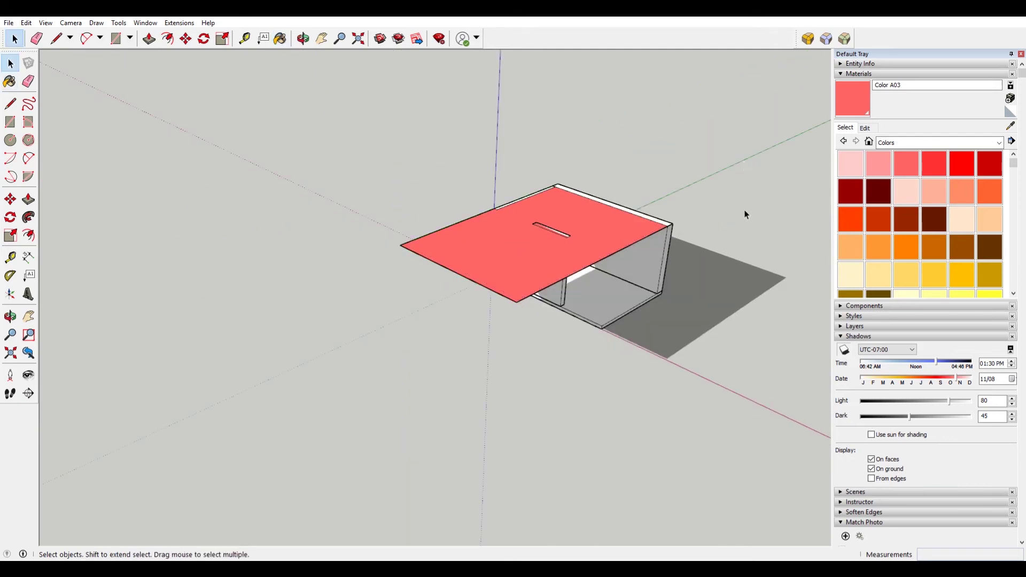
scroll(678, 262, "up", 1)
Set the Color A03 roof material's opacity to 0 in the Edit tab
left_click(864, 128)
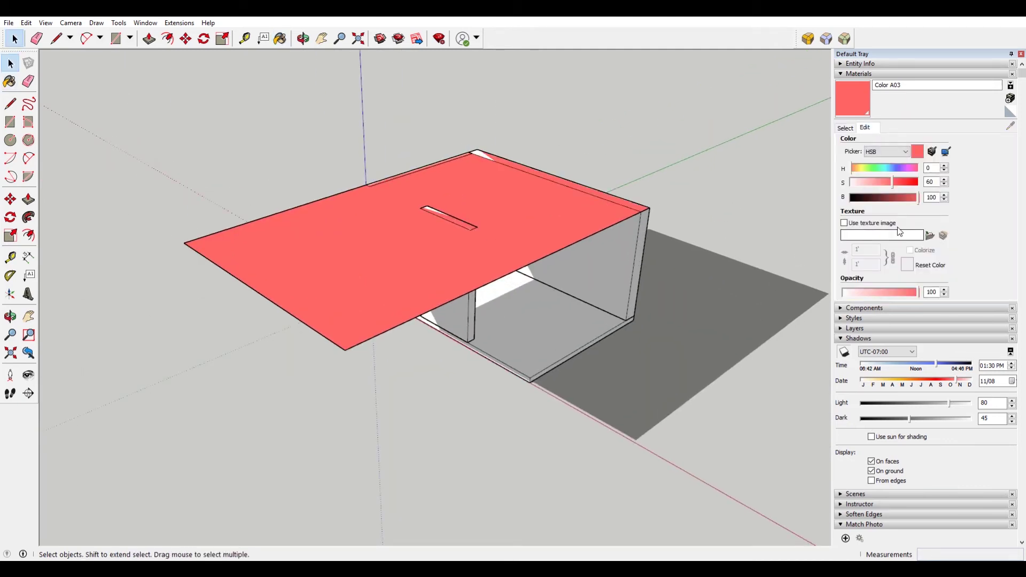
left_click_drag(914, 293, 842, 292)
scroll(662, 182, "down", 2)
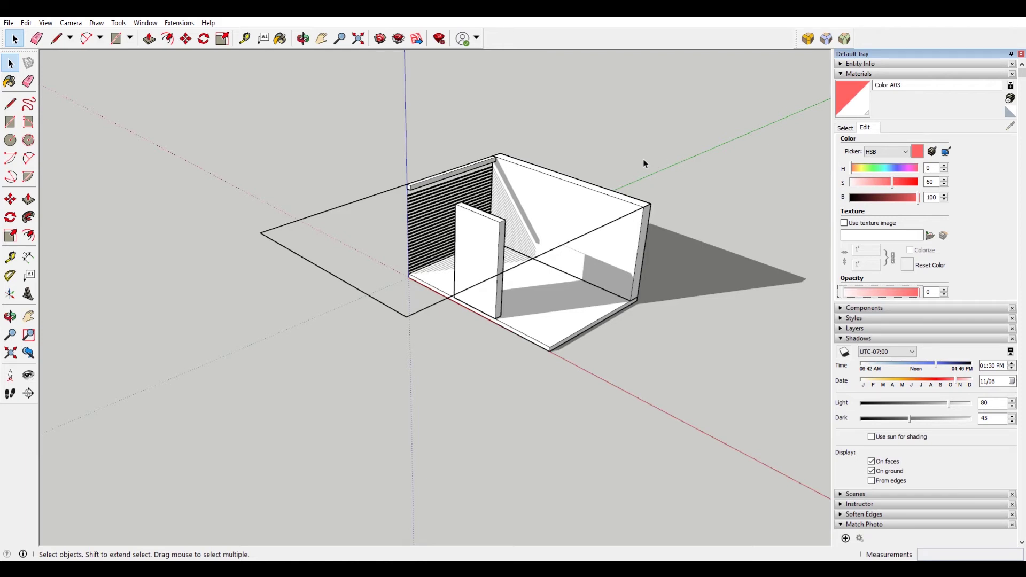
Orbit and pan to reframe the room, then open the plane group for editing
middle_click_drag(642, 157, 591, 241)
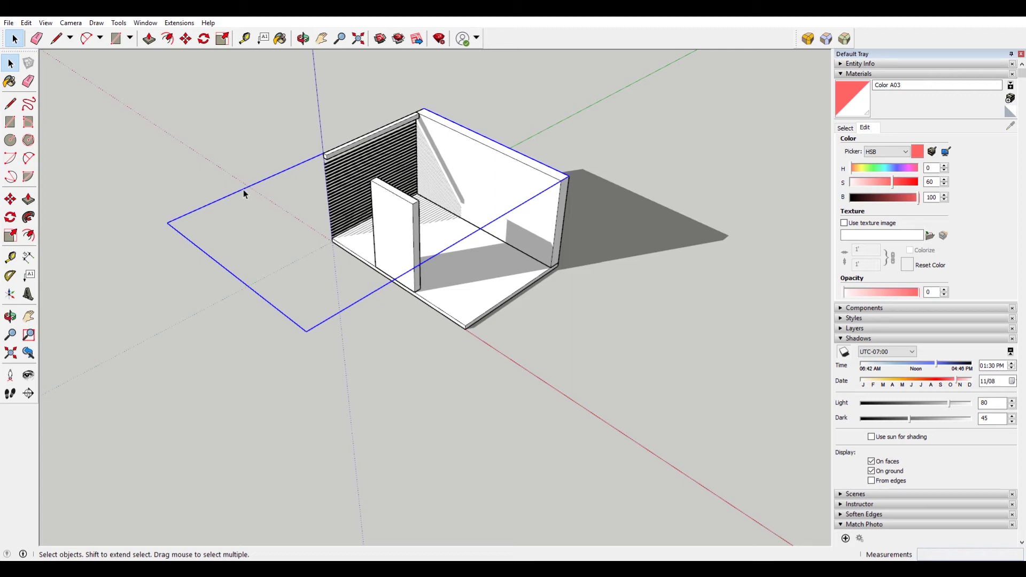
middle_click_drag(360, 252, 379, 261, "shift")
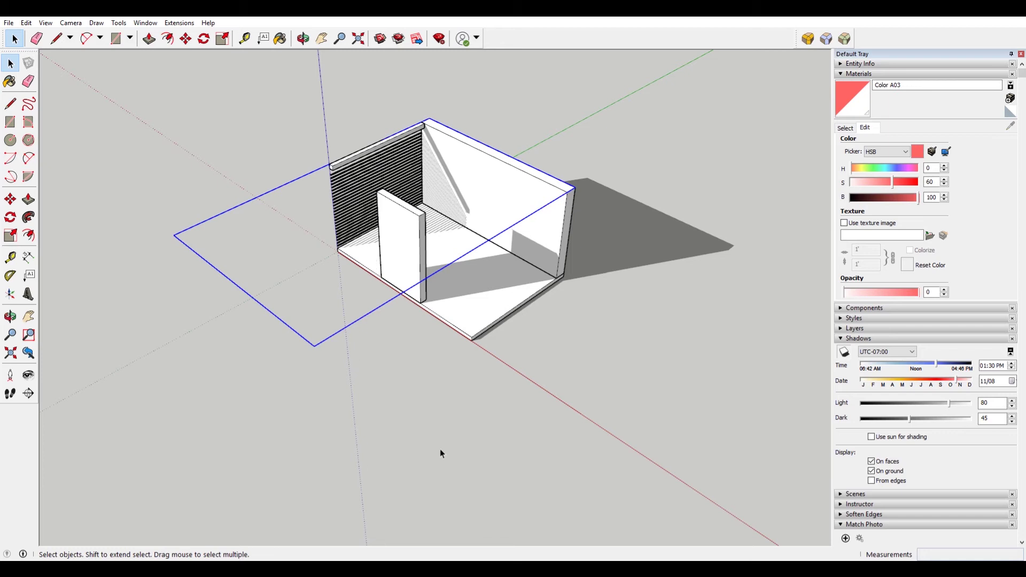
middle_click_drag(385, 399, 402, 410)
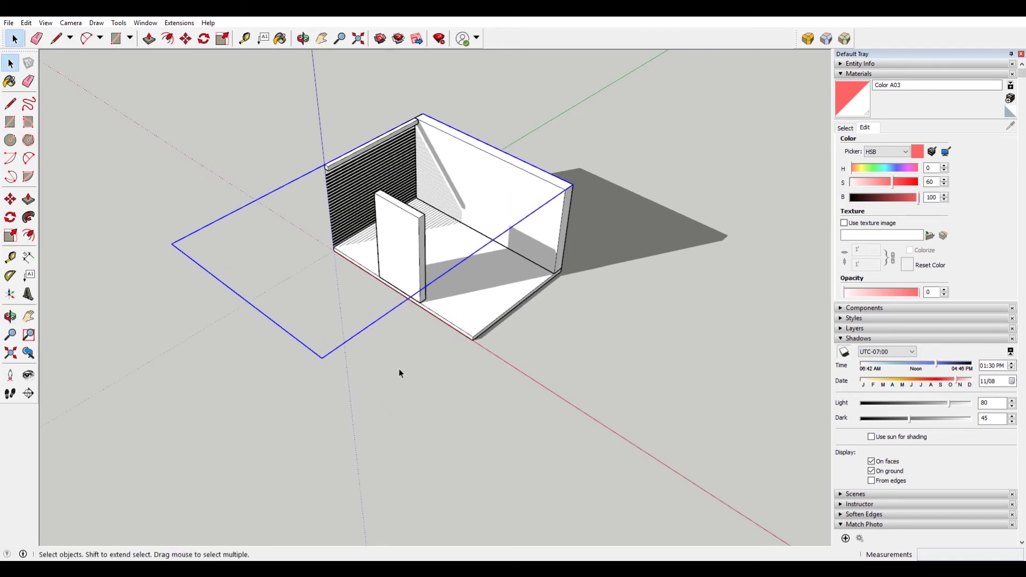
middle_click_drag(398, 371, 429, 386, "shift")
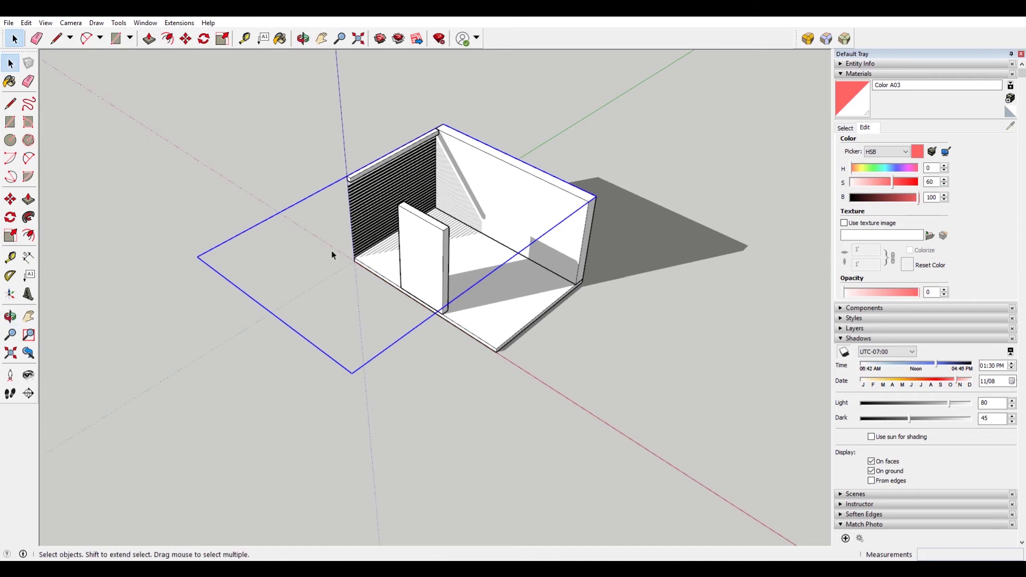
double_click(319, 265)
Select all faces in the plane group and start a new material, then cancel it
triple_click(297, 258)
key("b")
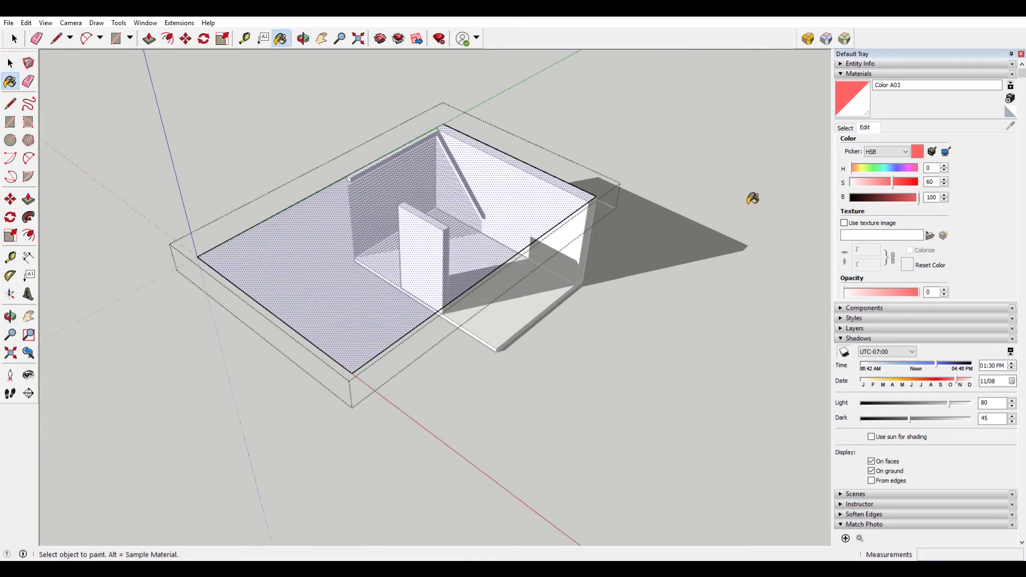
left_click(845, 128)
left_click(1010, 98)
left_click(559, 237)
key("Escape")
key("Escape")
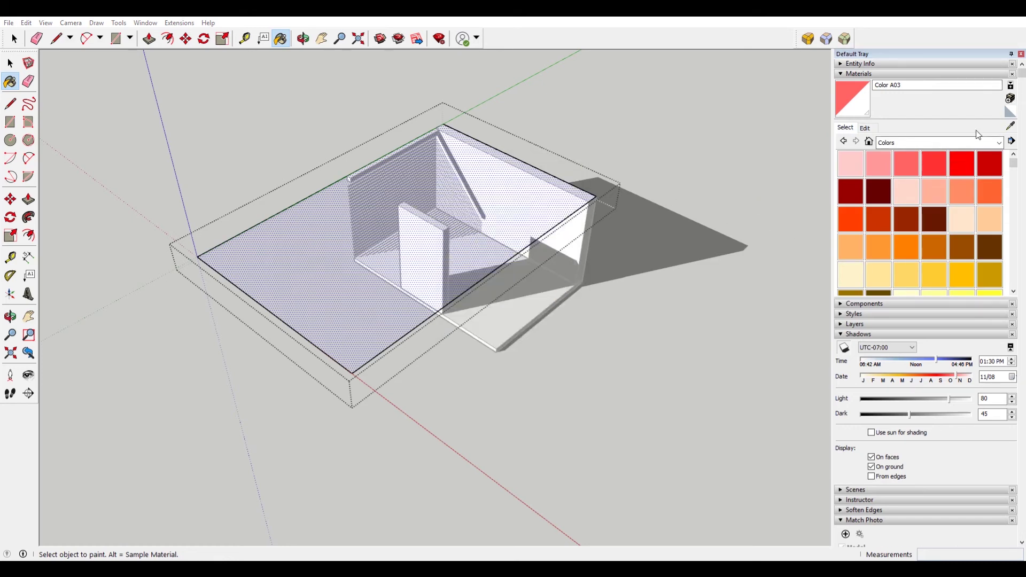
Create a new material textured with transparent.png from the Downloads folder
left_click(1010, 98)
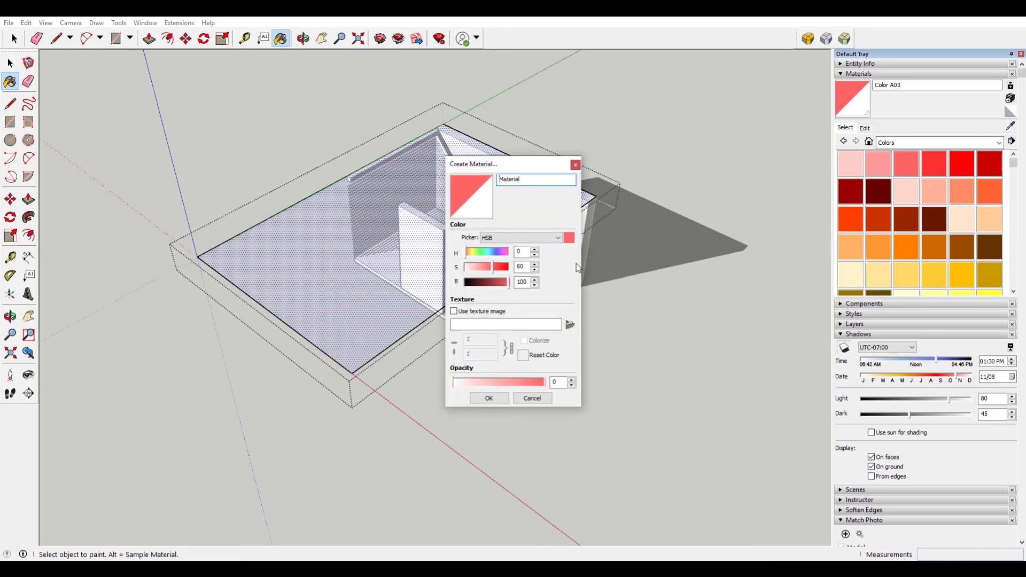
left_click(570, 325)
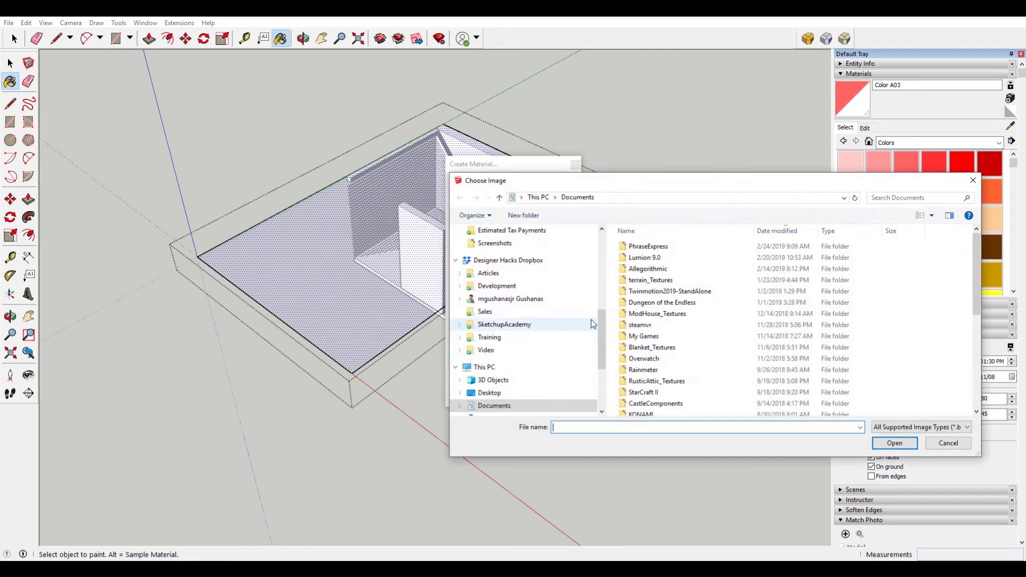
scroll(535, 321, "up", 3)
scroll(598, 351, "down", 5)
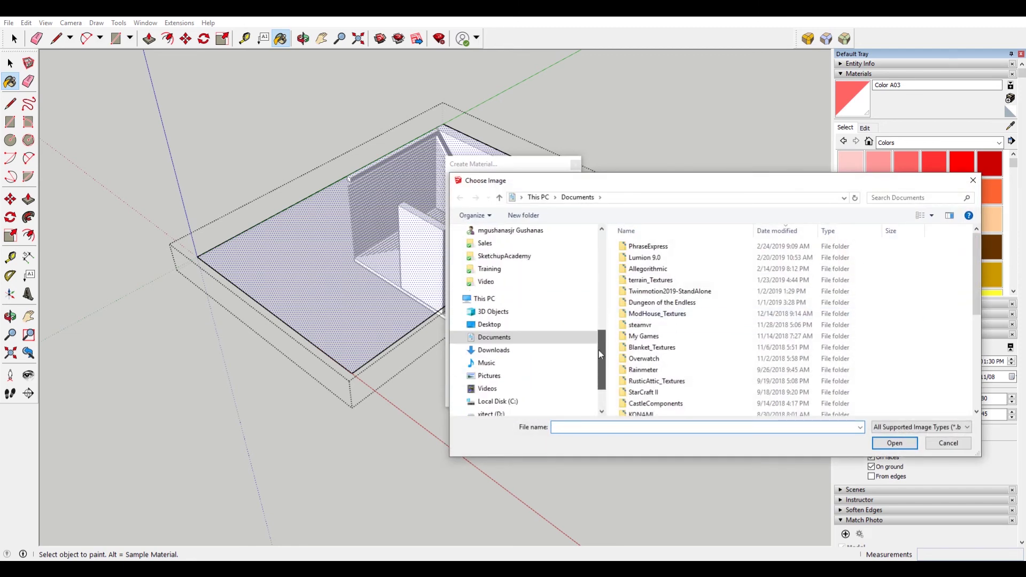
left_click(510, 350)
double_click(708, 347)
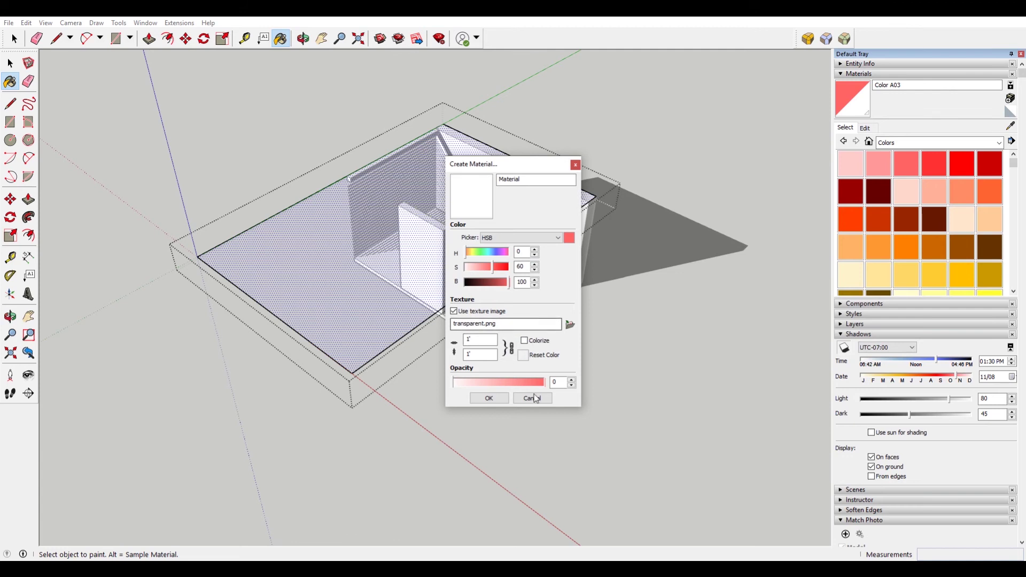
left_click(489, 398)
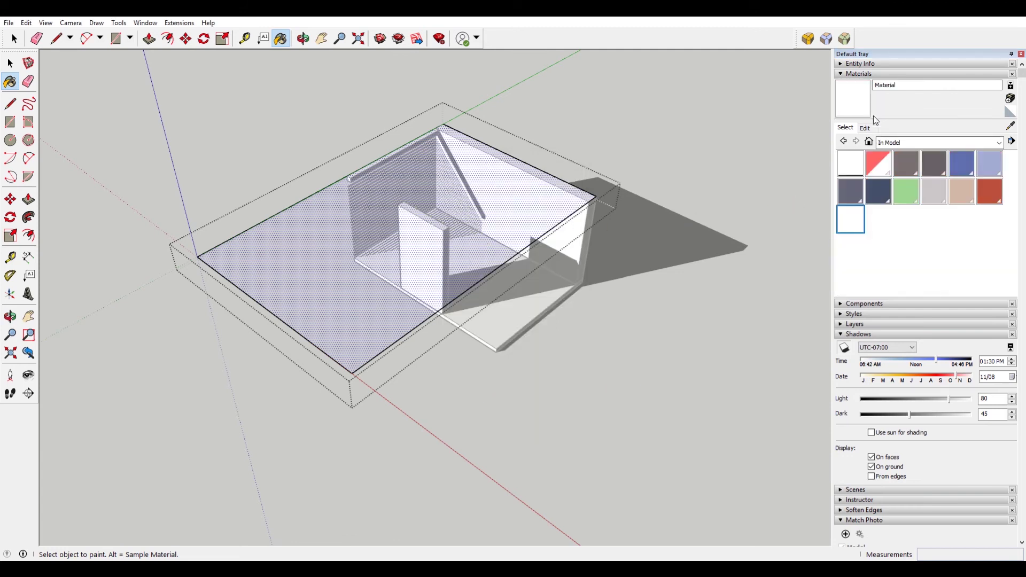
Name the new material 'Transparent' and paint the plane with it
type("Transp")
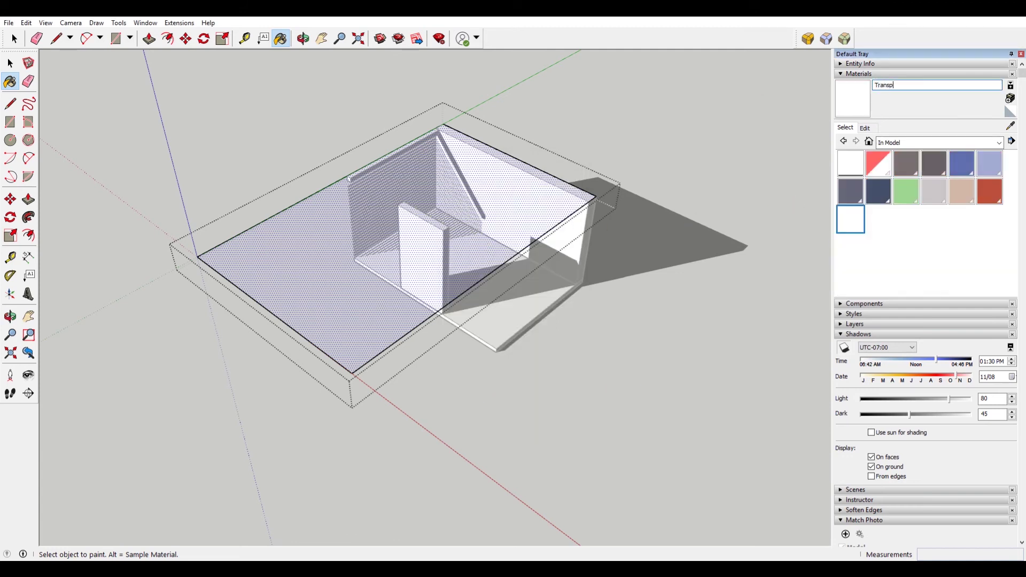
type("arent")
key("Return")
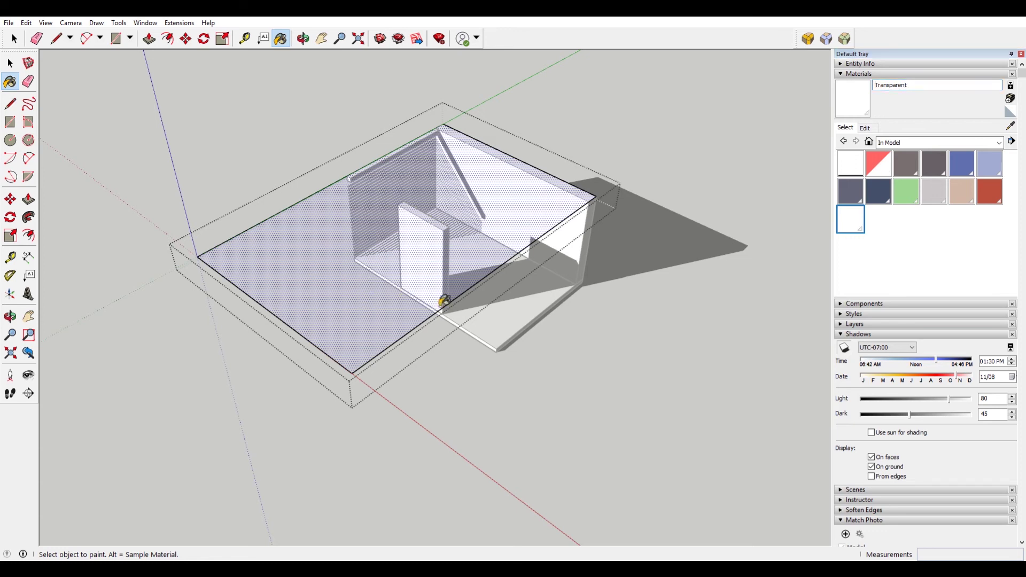
key("space")
left_click(850, 219)
left_click(354, 270)
key("space")
left_click(464, 355)
key("b")
key("space")
left_click(331, 313)
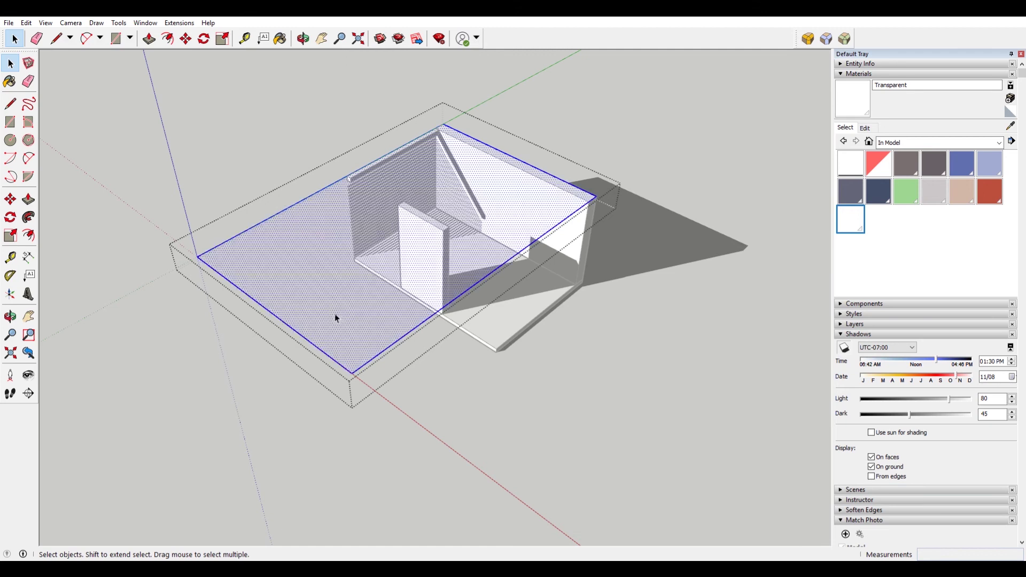
key("b")
key("space")
left_click(483, 384)
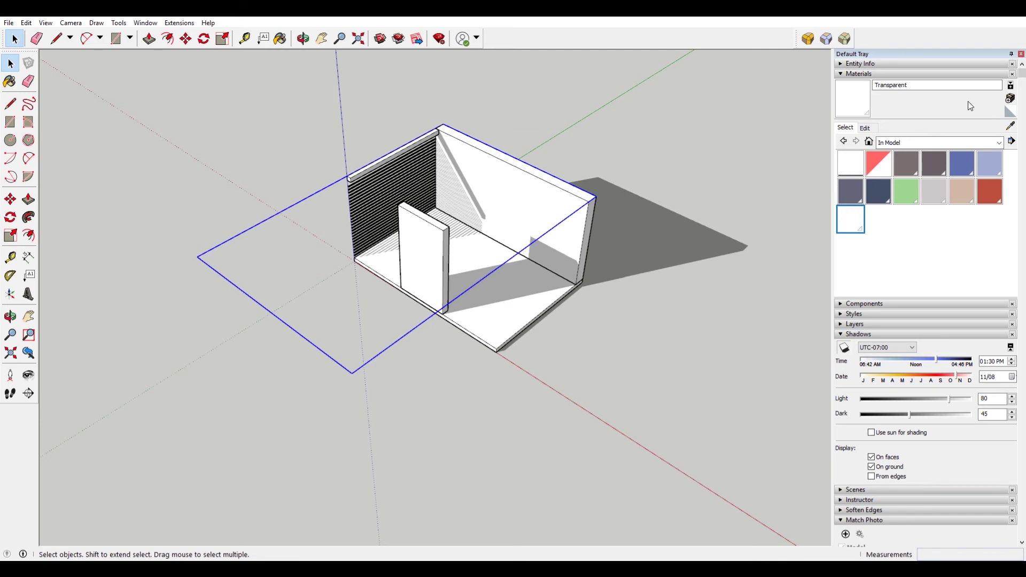
Raise the Transparent material's opacity to 100 and reselect the plane group
left_click(868, 129)
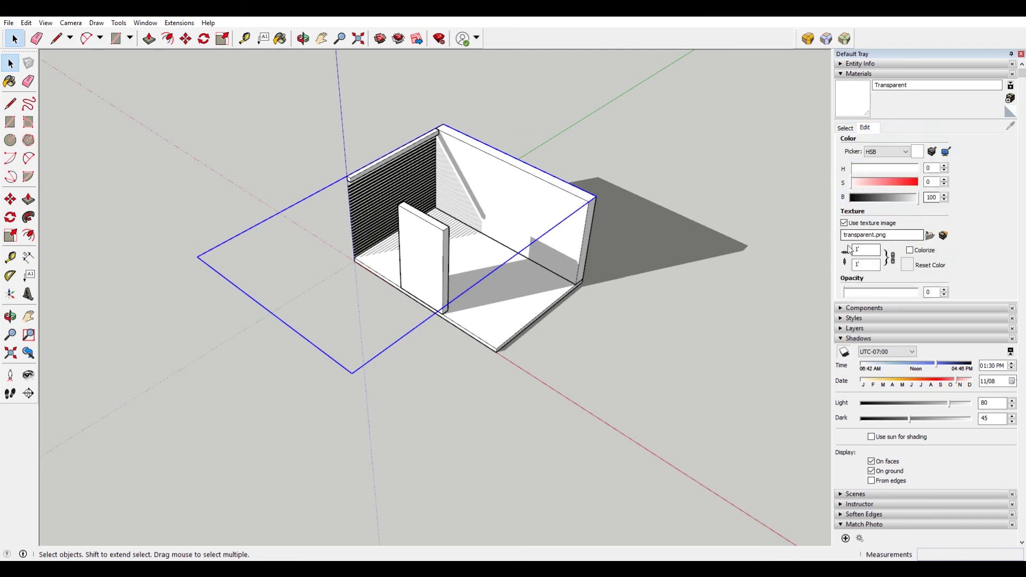
left_click_drag(847, 292, 921, 293)
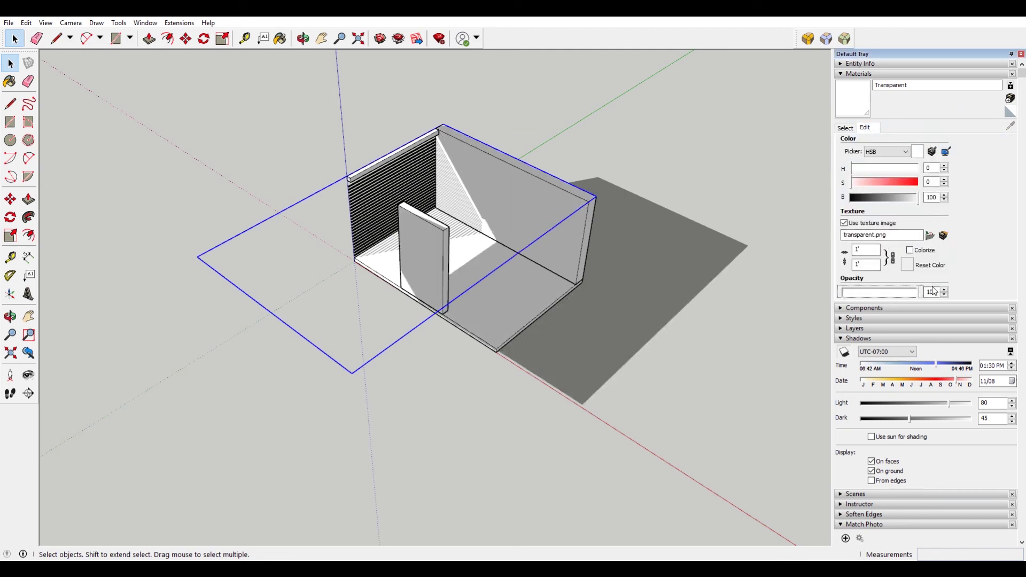
left_click(756, 339)
scroll(530, 274, "down", 3)
scroll(581, 329, "up", 5)
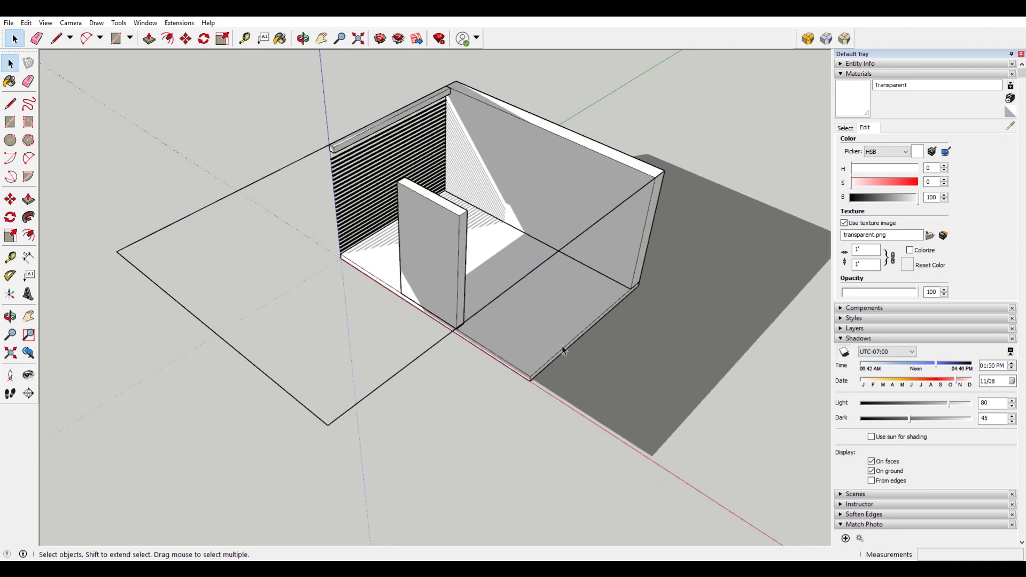
left_click(264, 286)
scroll(556, 214, "down", 2)
Inside the plane group, hide the front-right and back-left edges, then close the group
double_click(422, 313)
left_click(552, 369)
left_click(420, 293)
double_click(442, 331)
left_click(442, 332)
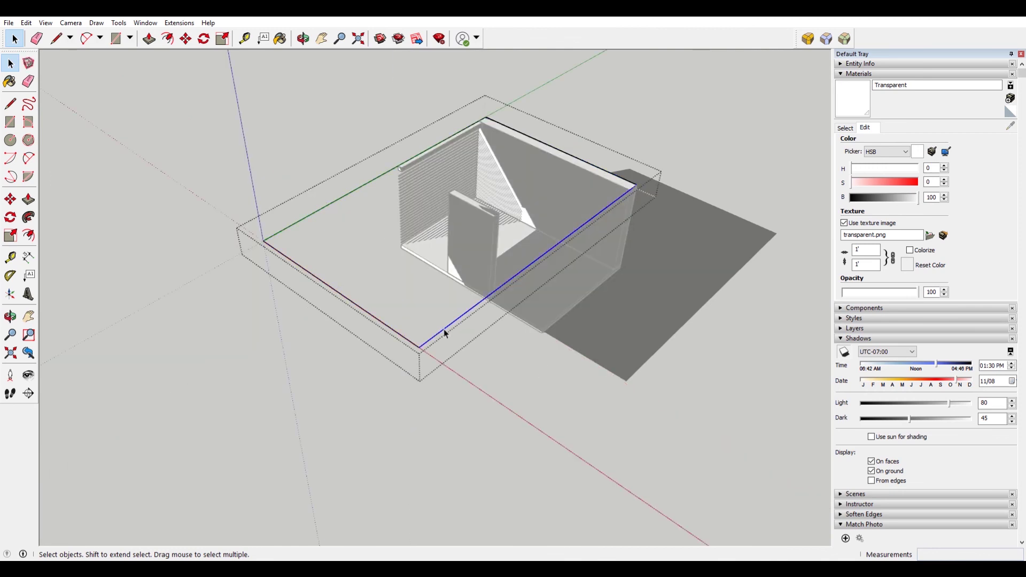
left_click(305, 219, "shift")
right_click(560, 155)
left_click(583, 181)
left_click(722, 144)
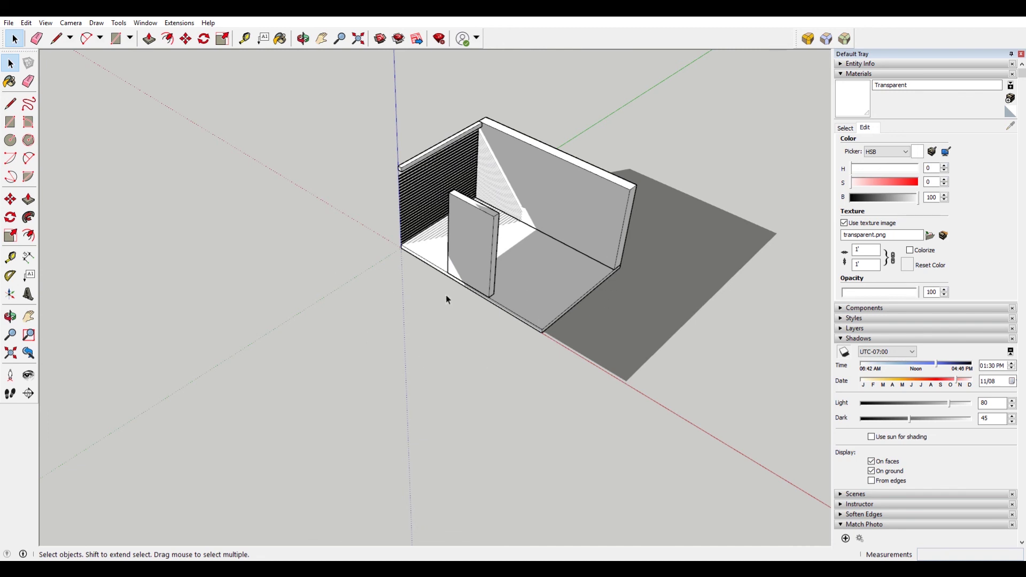
left_click(368, 235)
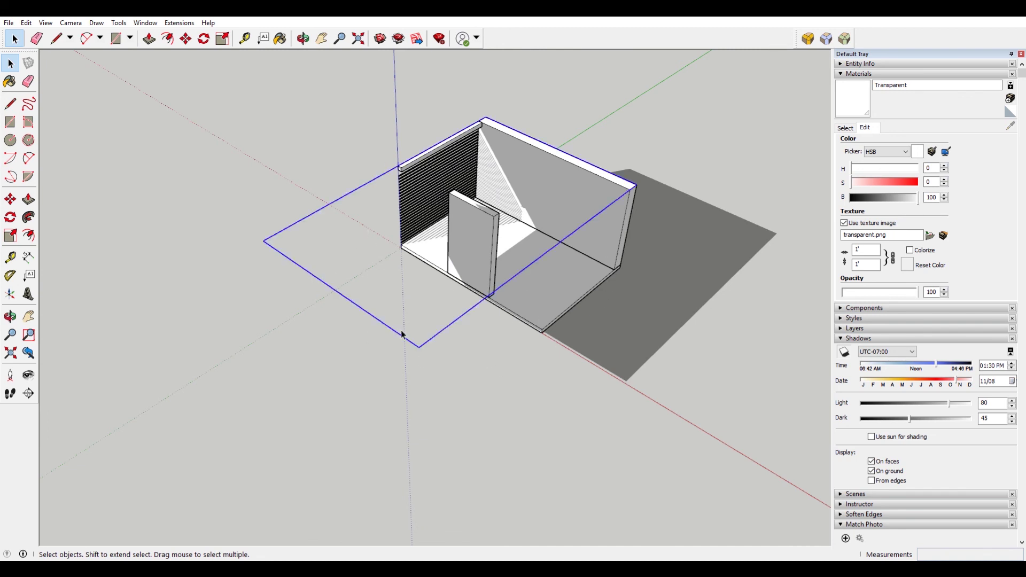
left_click(684, 192)
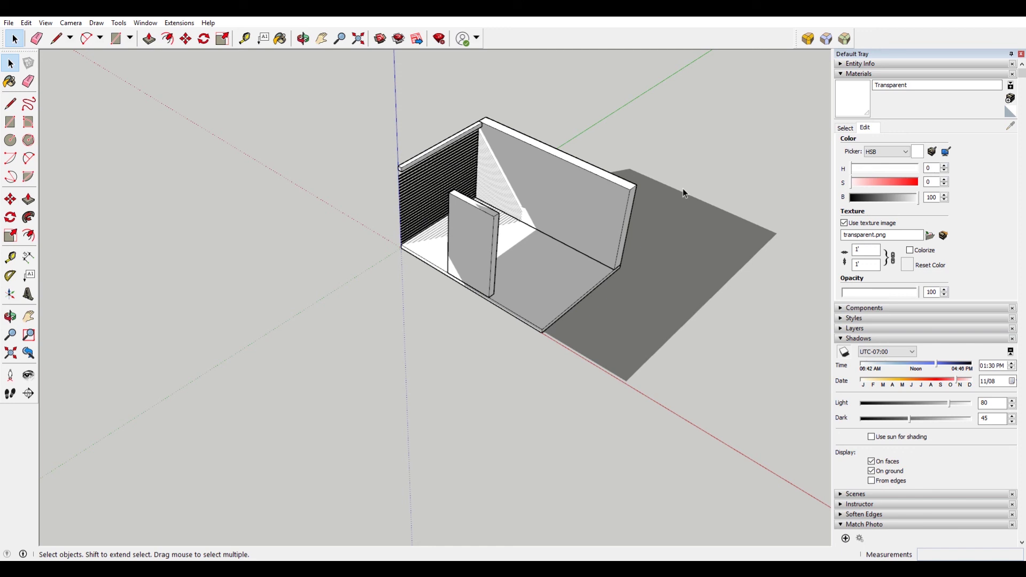